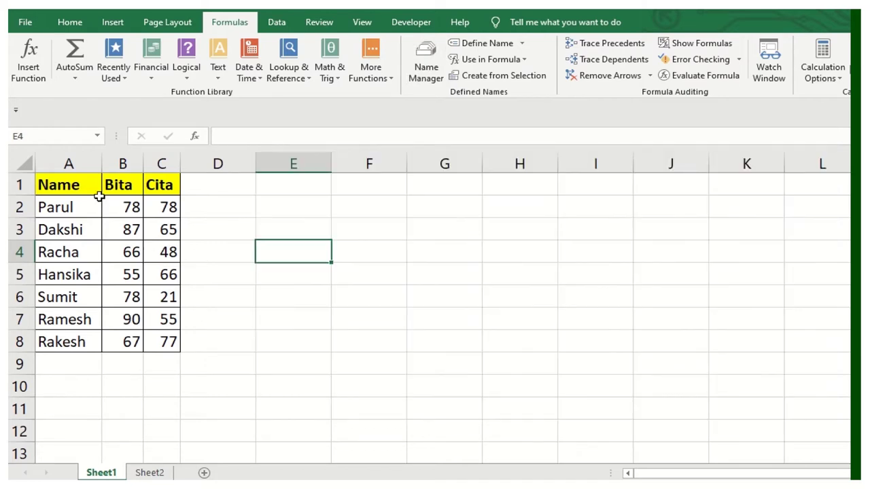
Enter =SUM(Parul) in G5 using the Parul row's named range, giving 156
left_click_drag(62, 182, 161, 342)
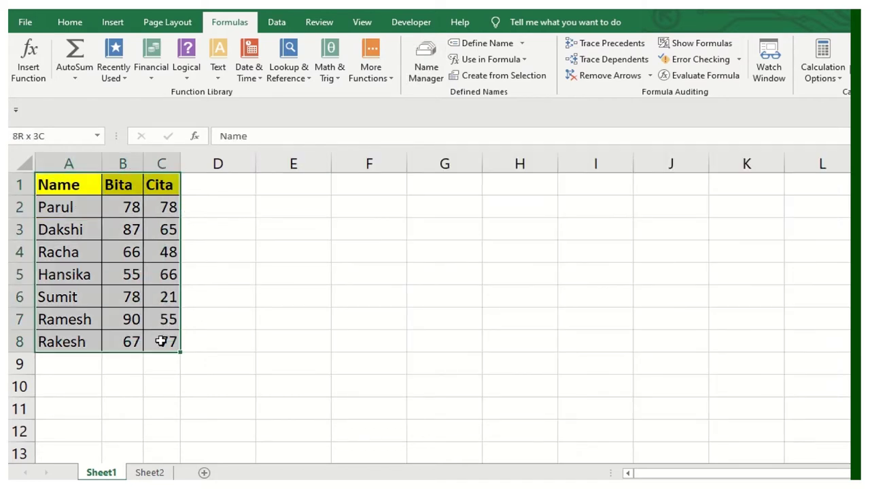
left_click_drag(70, 185, 76, 343)
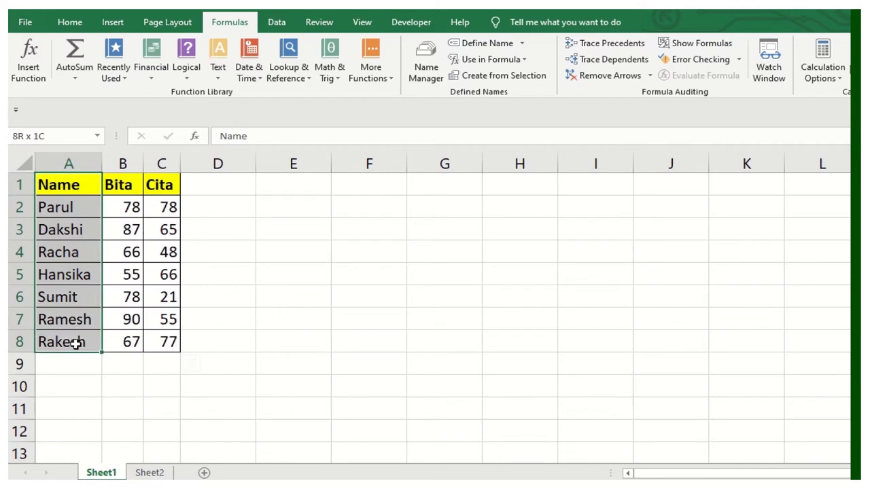
left_click(463, 264)
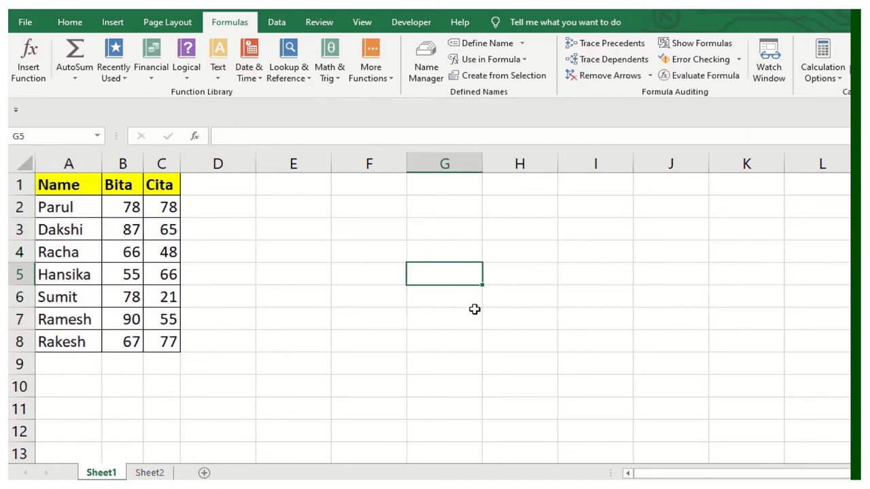
type("=sum(")
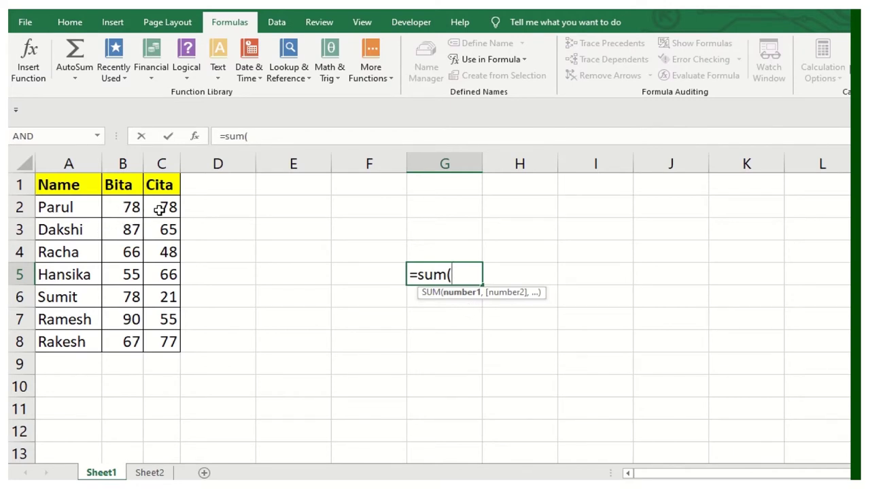
left_click_drag(169, 205, 133, 207)
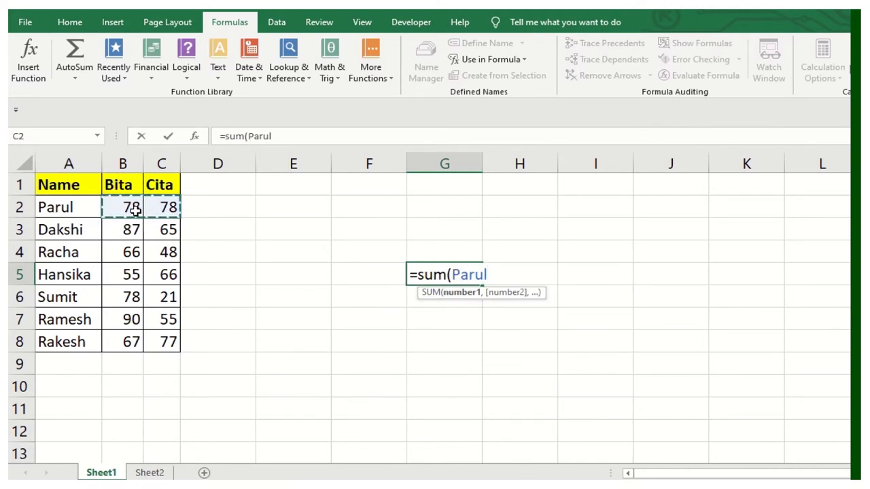
type(")")
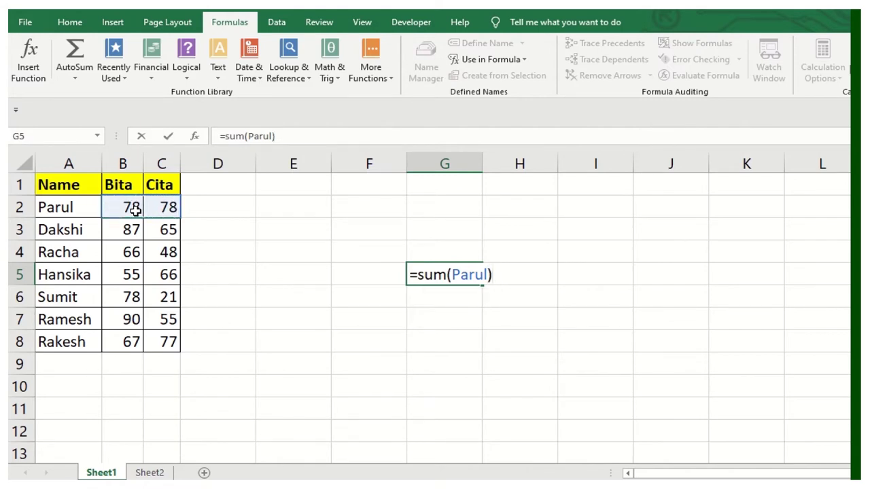
key("Return")
key("Up")
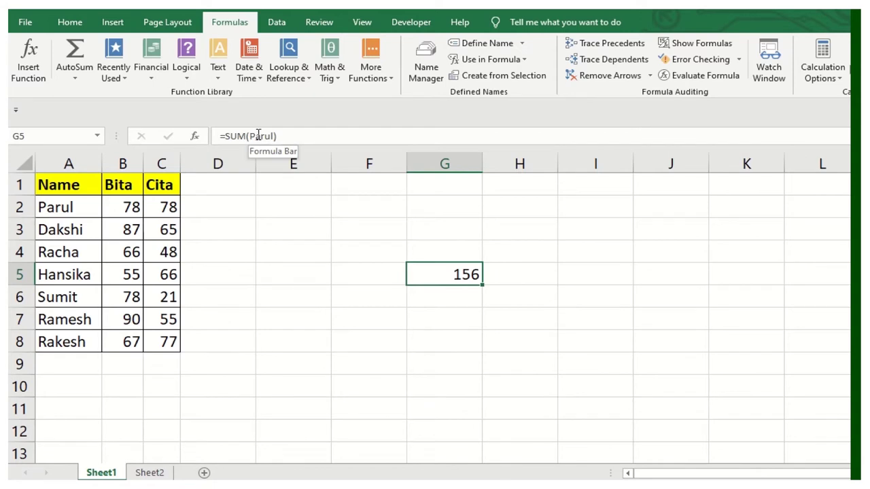
Enter =SUM(B3:C3) in G6 to total Dakshi's scores, giving 152
left_click(461, 304)
type("=sum(")
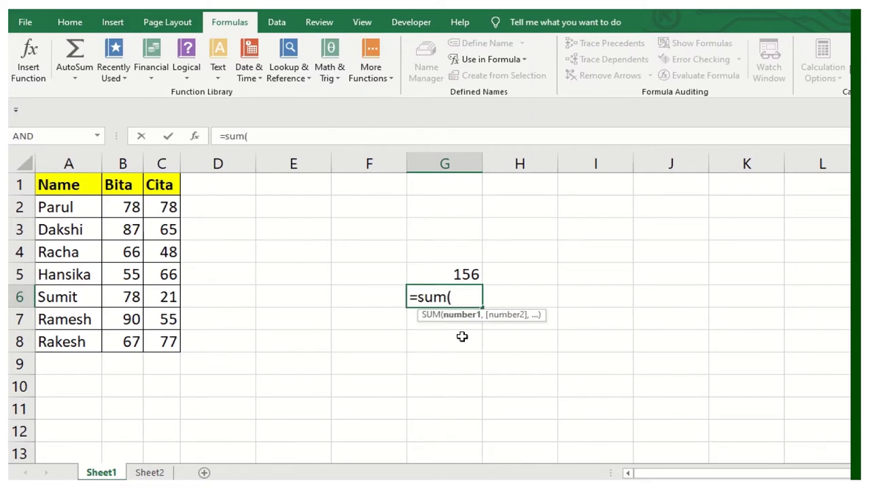
left_click_drag(132, 227, 163, 227)
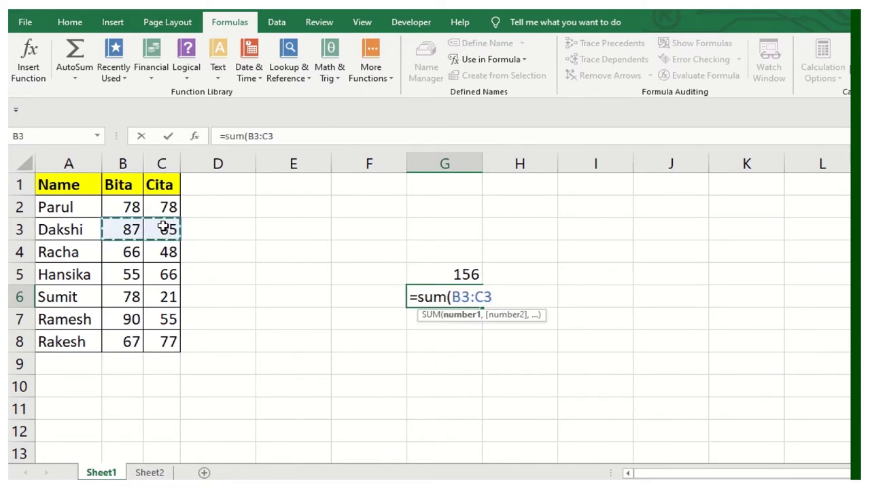
type(")")
key("Return")
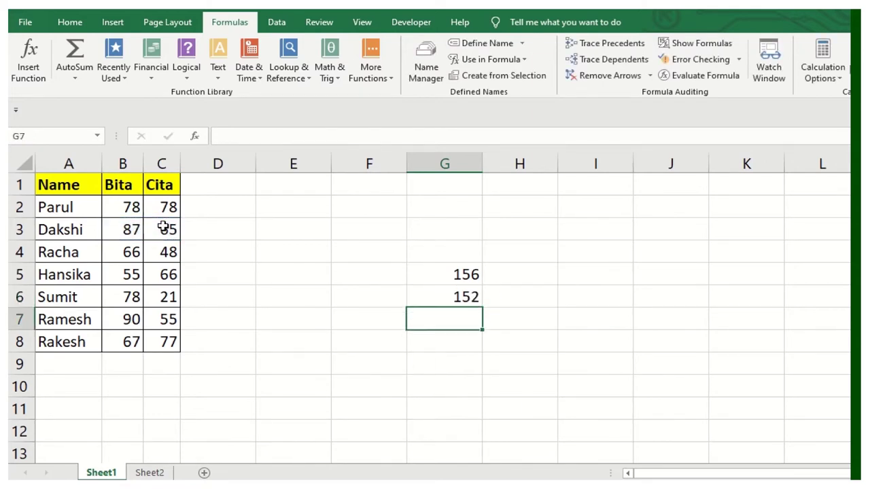
Compare the G5 and G6 total formulas, then clear both cells in G5:G6
left_click(456, 294)
left_click(451, 278)
left_click(451, 298)
left_click(456, 276)
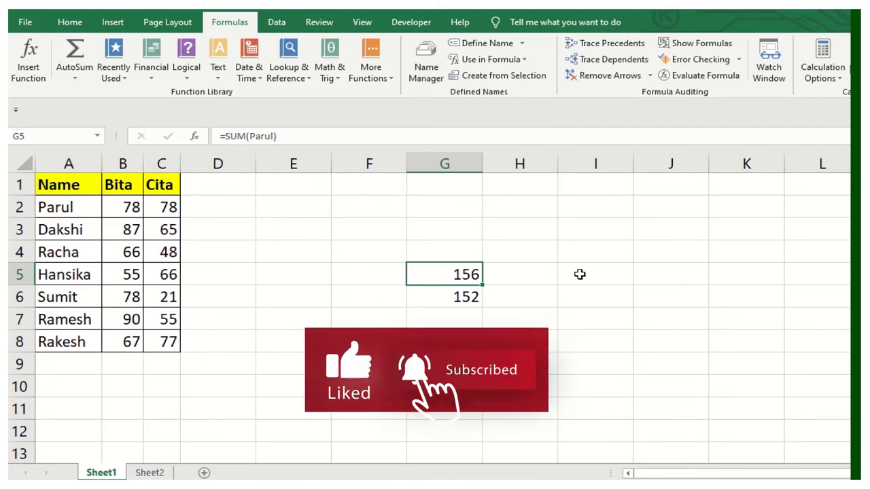
left_click(580, 274)
left_click_drag(467, 276, 467, 297)
key("Delete")
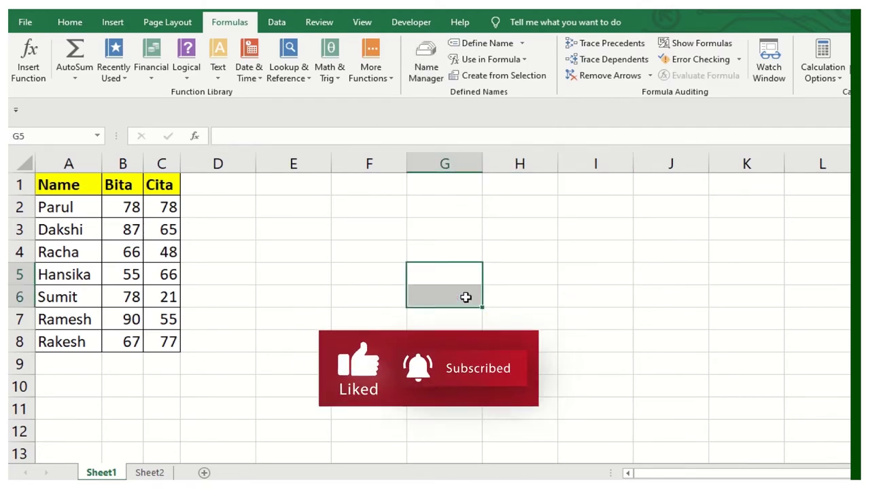
left_click(274, 276)
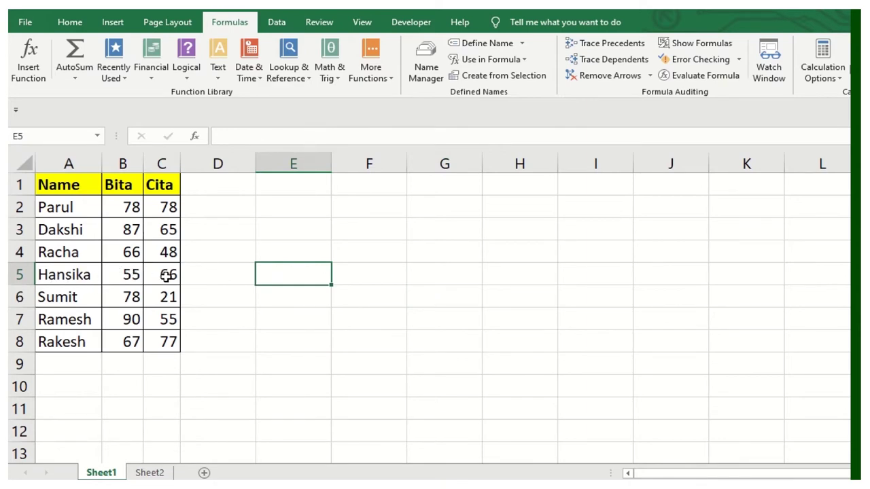
Name Hansika's scores with Create from Selection on A5:C5, using the left column
left_click_drag(168, 276, 62, 276)
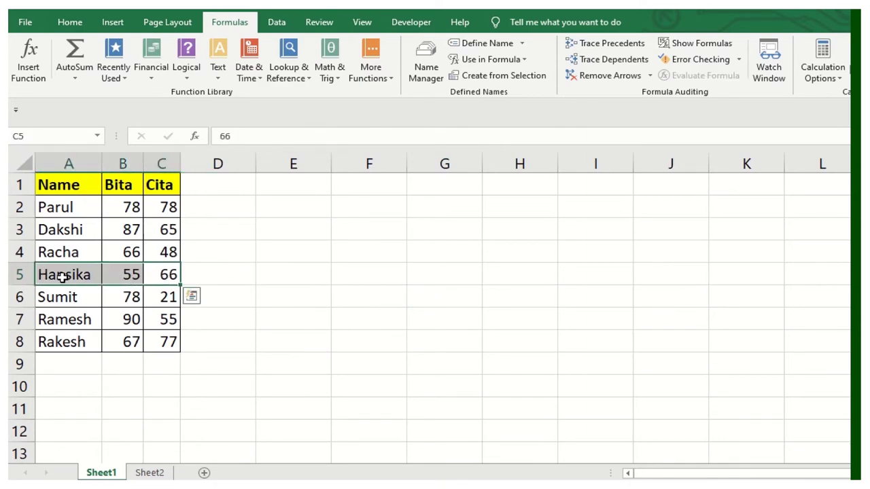
left_click(510, 77)
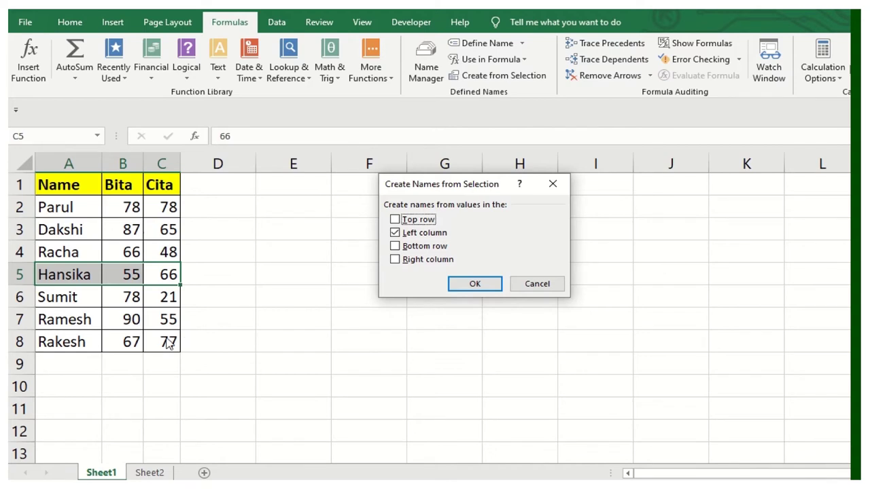
left_click(475, 284)
left_click(453, 323)
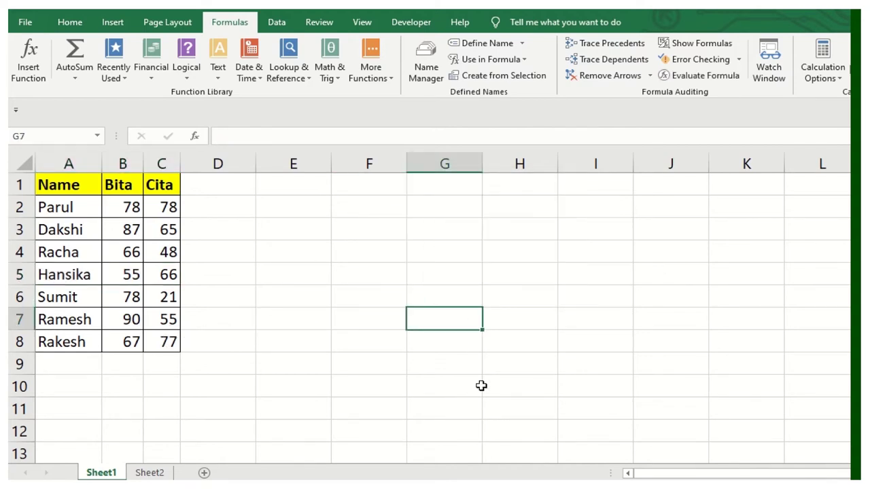
Enter =SUM(Hansika) in G7 via the name autocomplete, giving 121
type("=s")
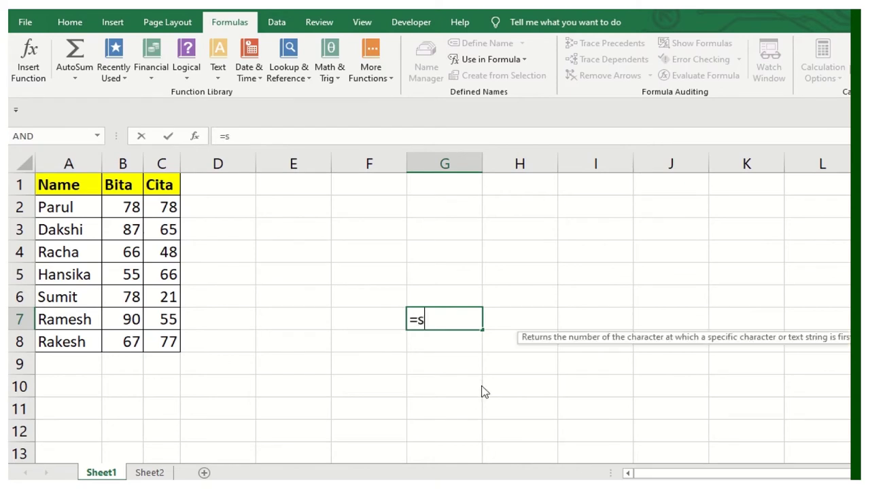
type("um(")
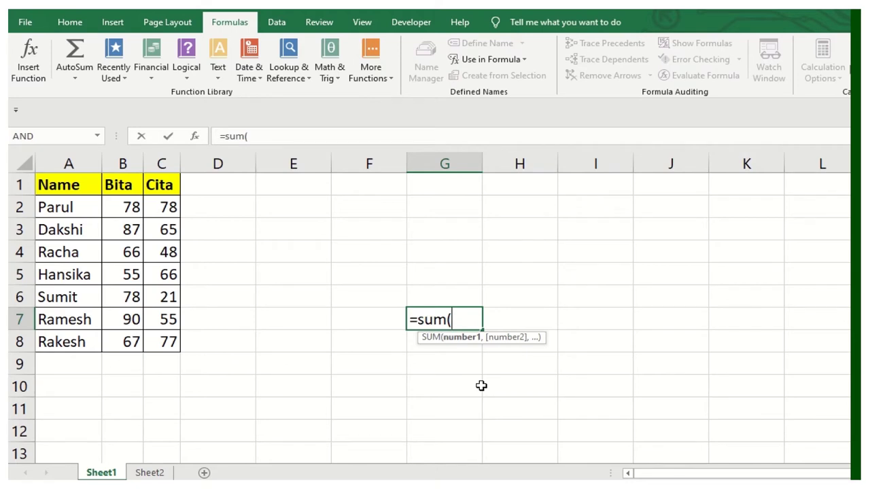
type("han")
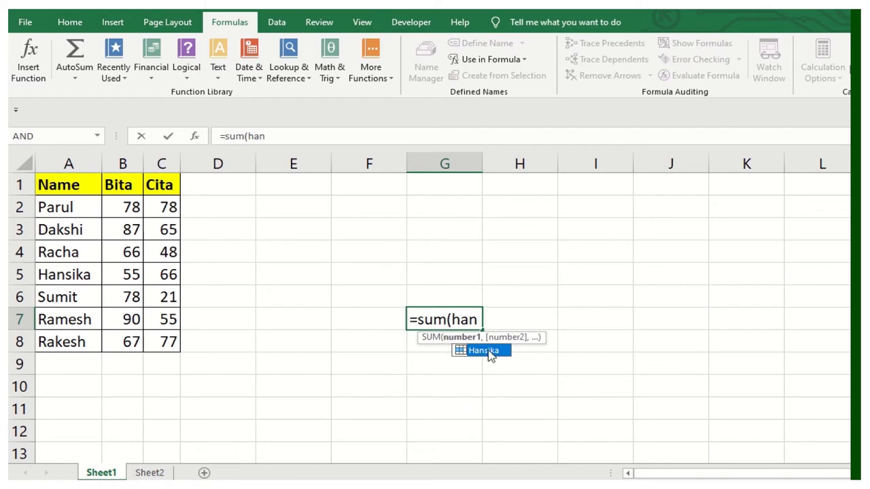
double_click(487, 350)
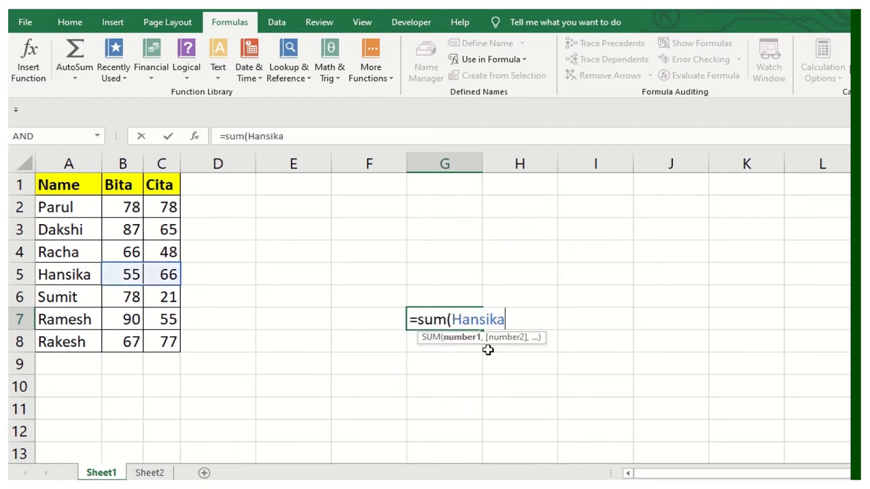
type(")")
key("Return")
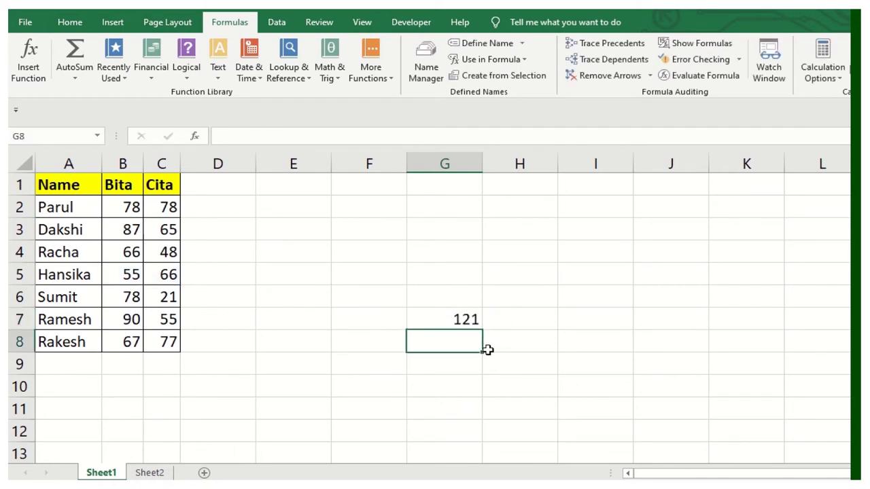
left_click(235, 278)
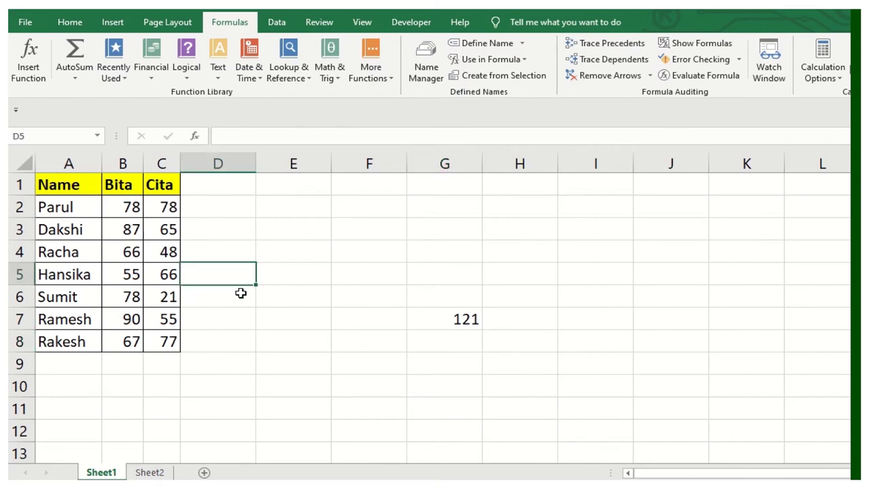
Check the B5:C5 range name, then enter 121 in D5
key("Left")
key("Left")
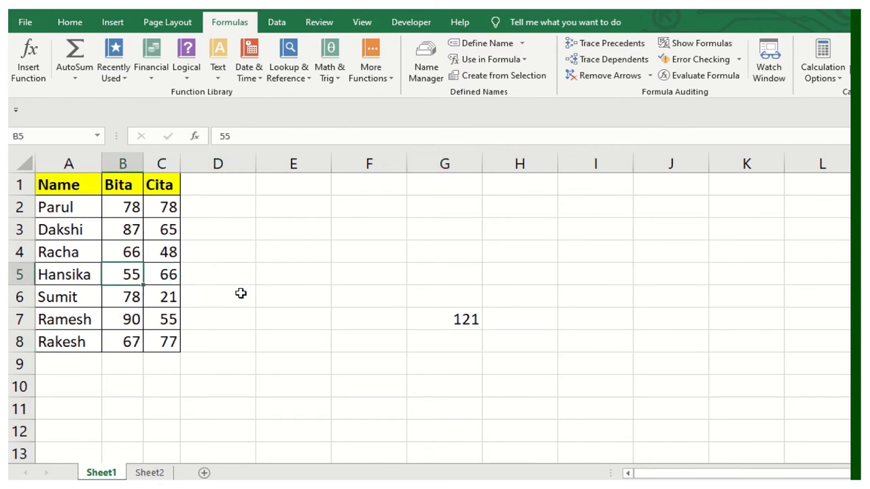
key("Right")
key("Right")
type("-")
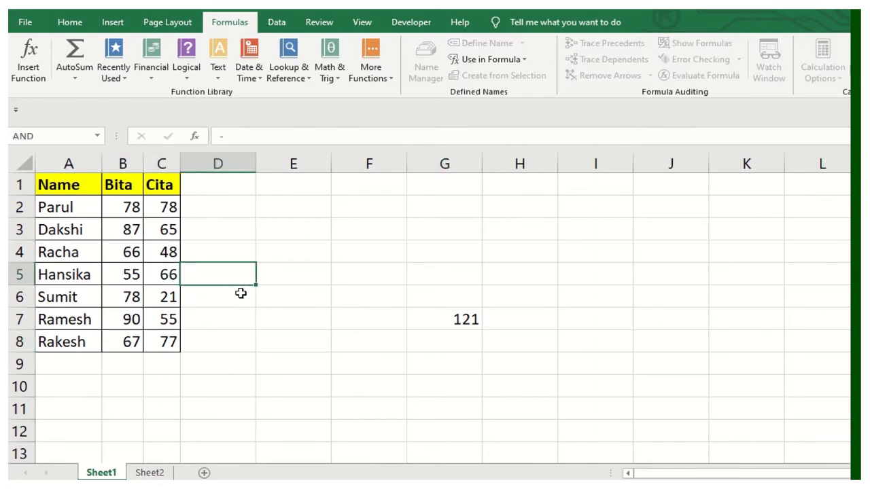
key("Escape")
key("Left")
key("Left")
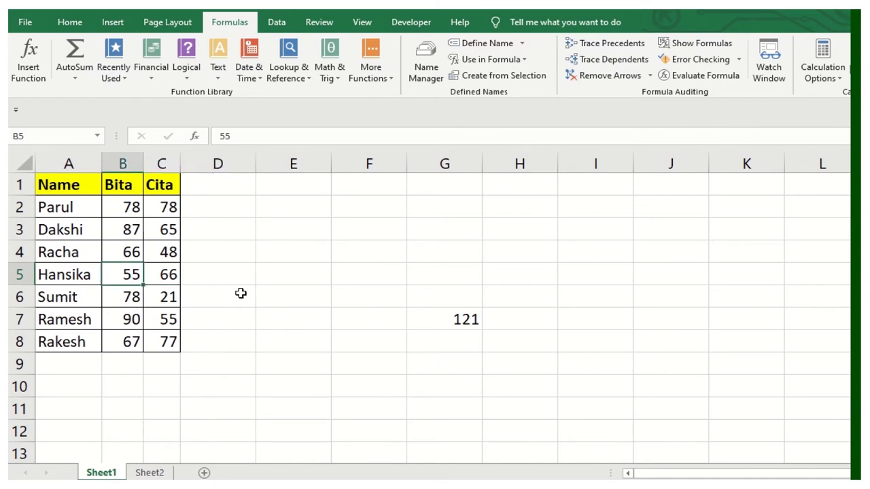
key("shift+Right")
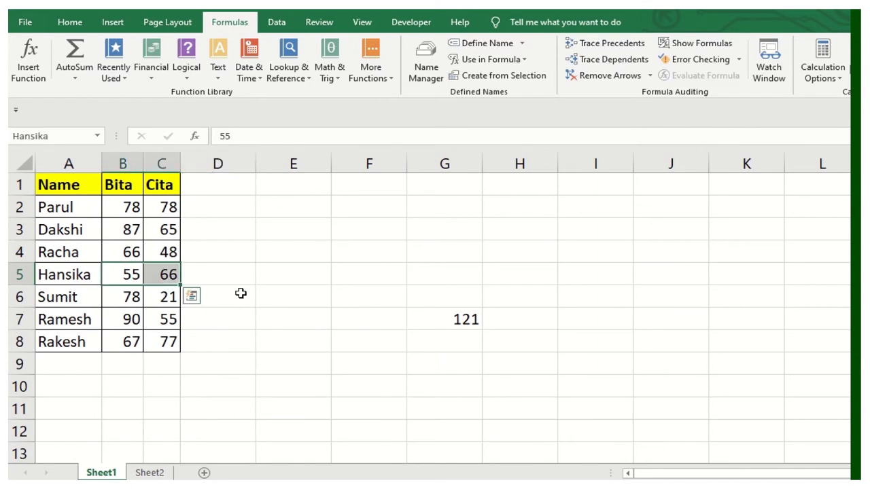
left_click(243, 273)
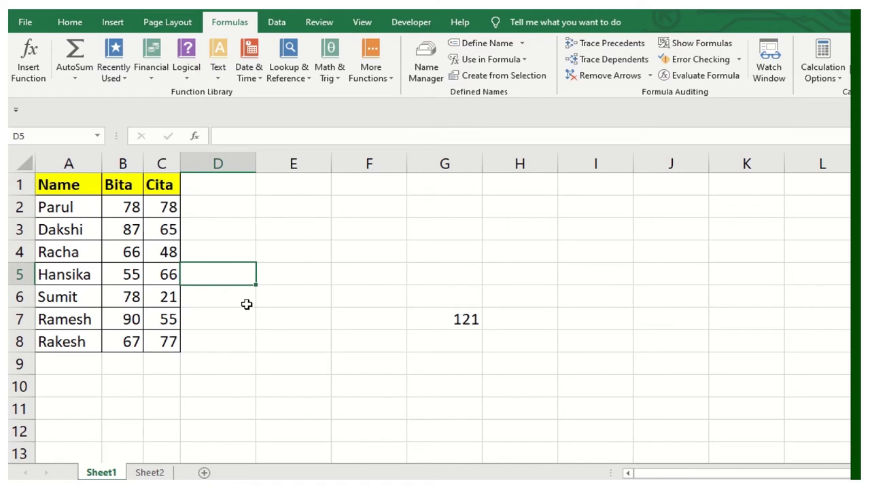
type("2")
key("BackSpace")
type("121")
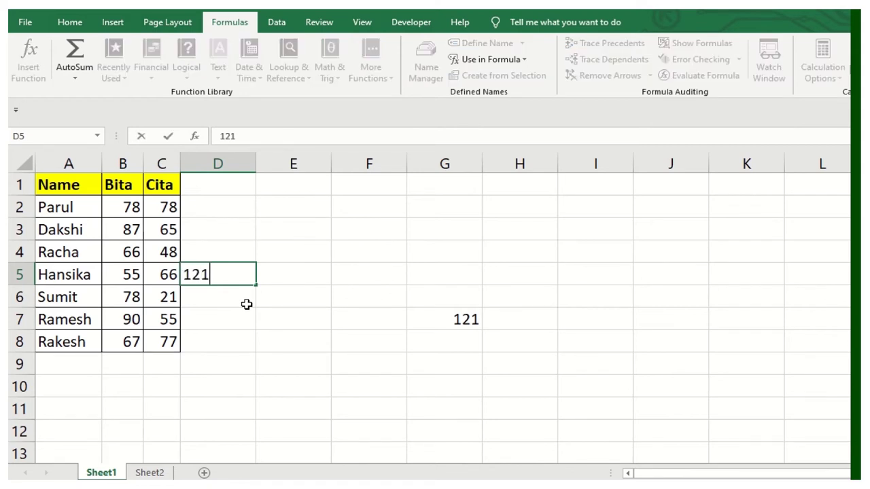
key("Return")
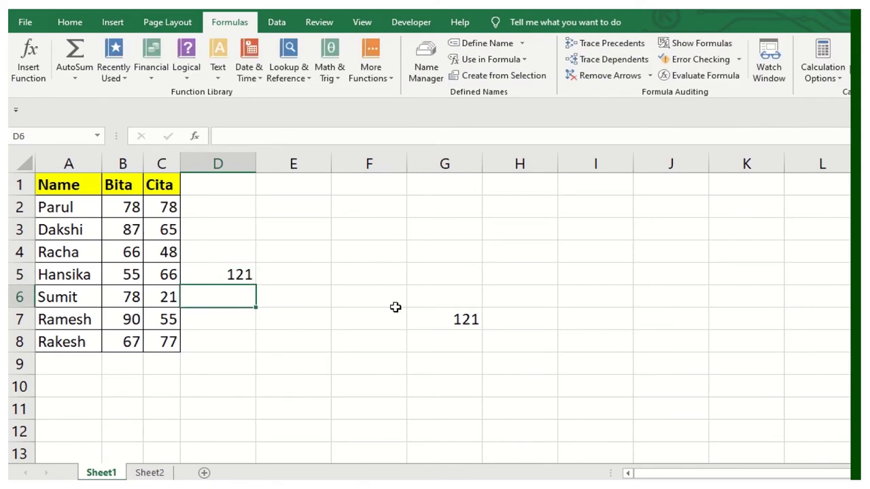
Clear the contents of columns D through G
left_click(437, 302)
left_click_drag(244, 163, 431, 161)
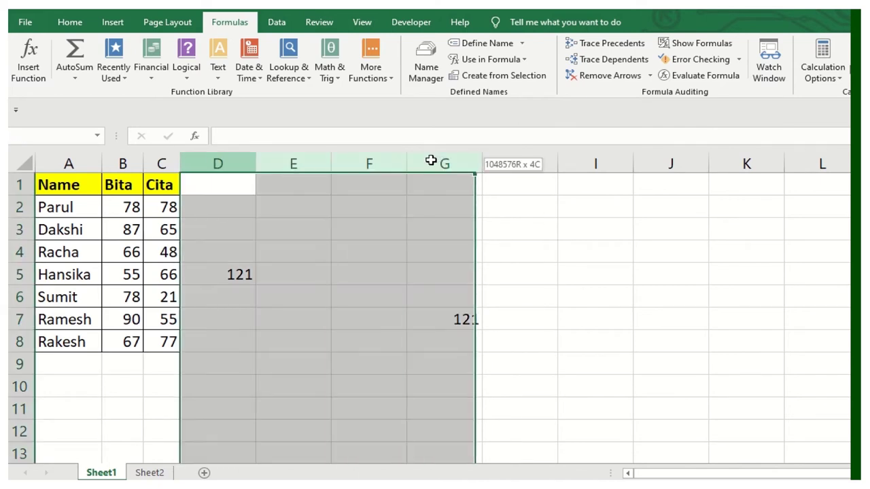
key("Delete")
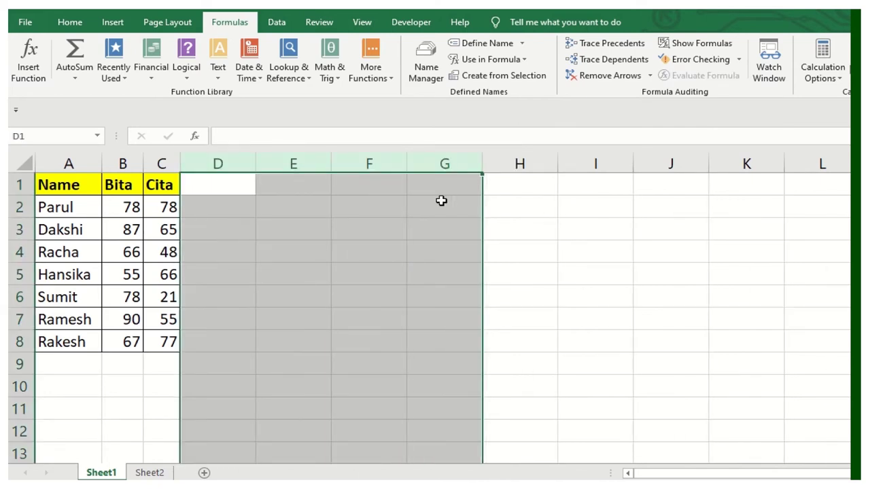
left_click(418, 259)
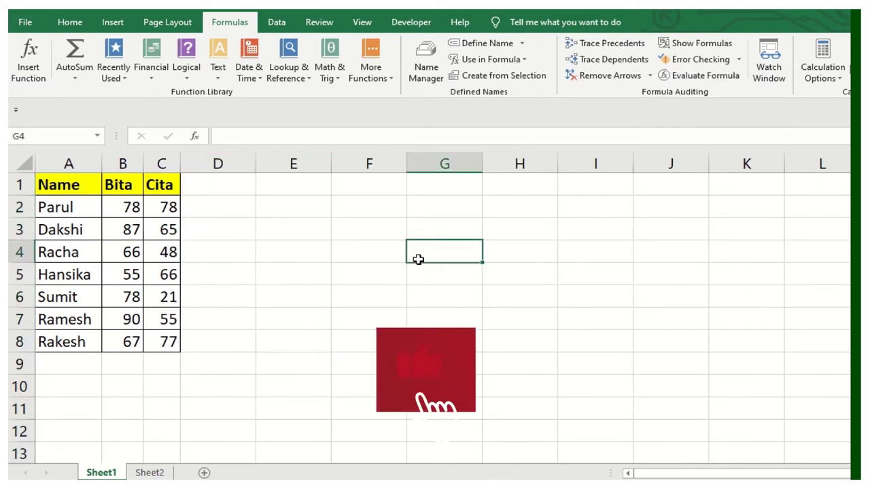
In Name Manager, change Hansika to refer to =Sheet1!$B$5:$F$5
left_click(426, 71)
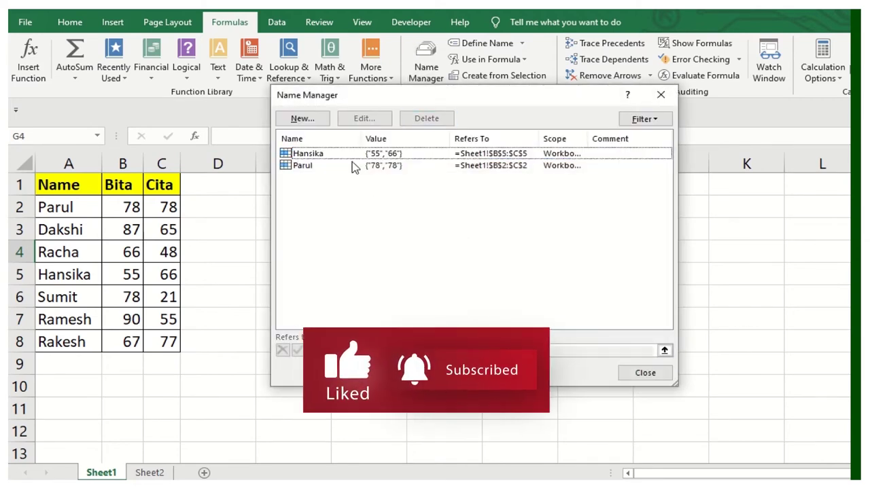
left_click_drag(392, 103, 395, 155)
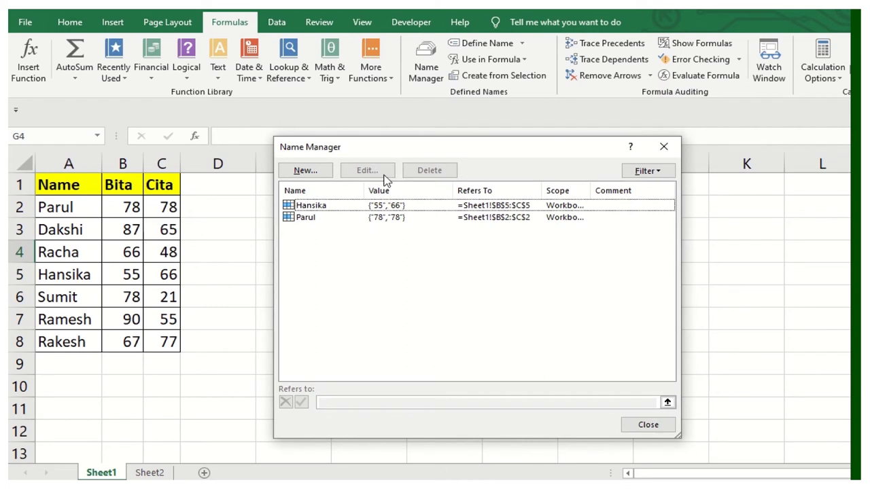
left_click(322, 206)
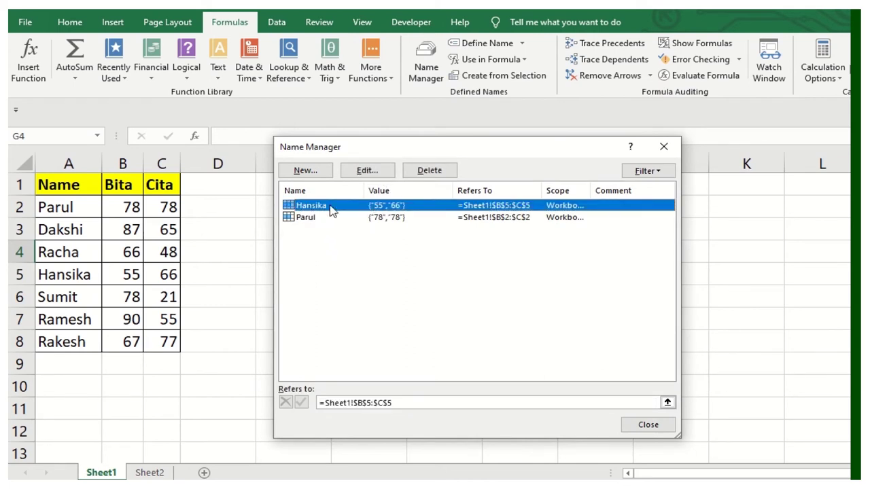
left_click(364, 174)
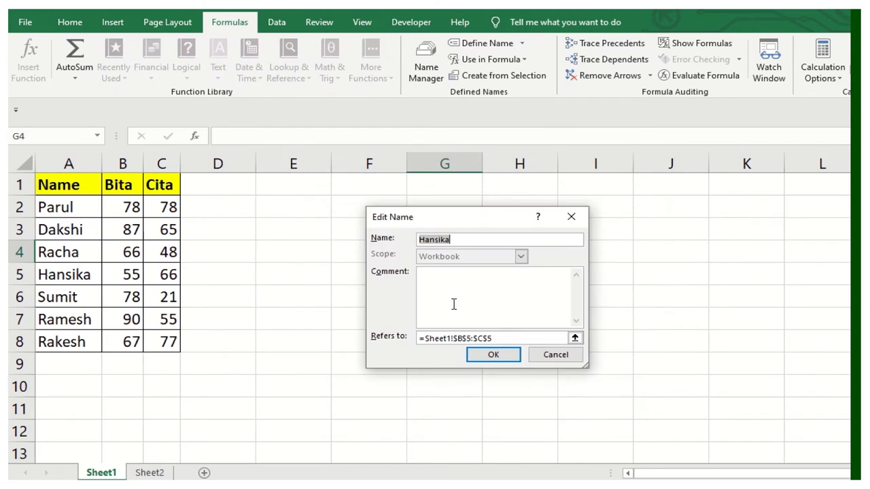
left_click(575, 339)
left_click_drag(163, 274, 381, 274)
left_click(575, 241)
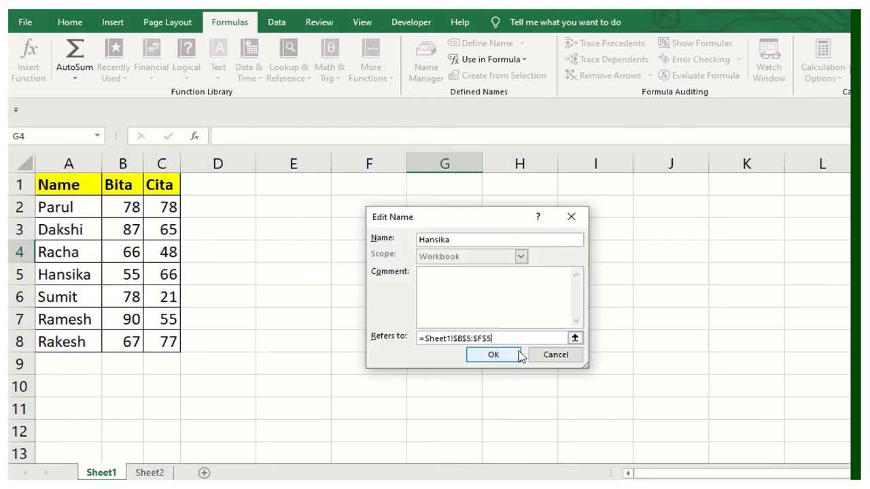
left_click(495, 356)
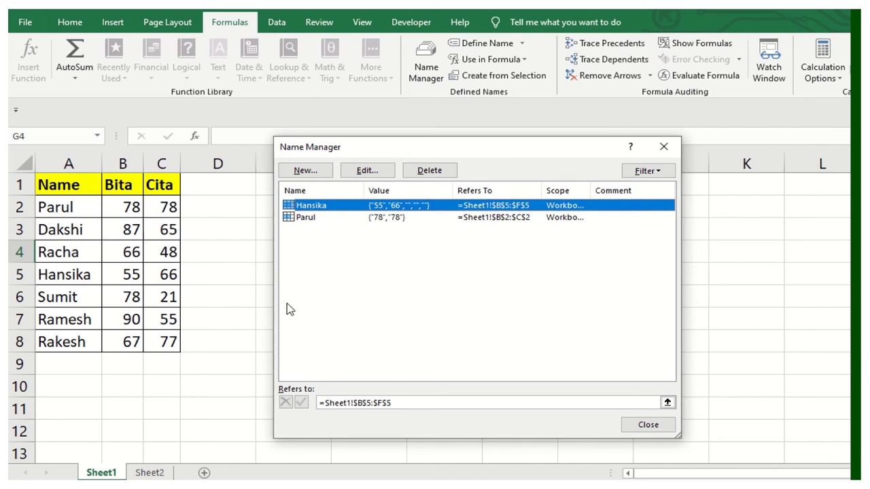
left_click(648, 426)
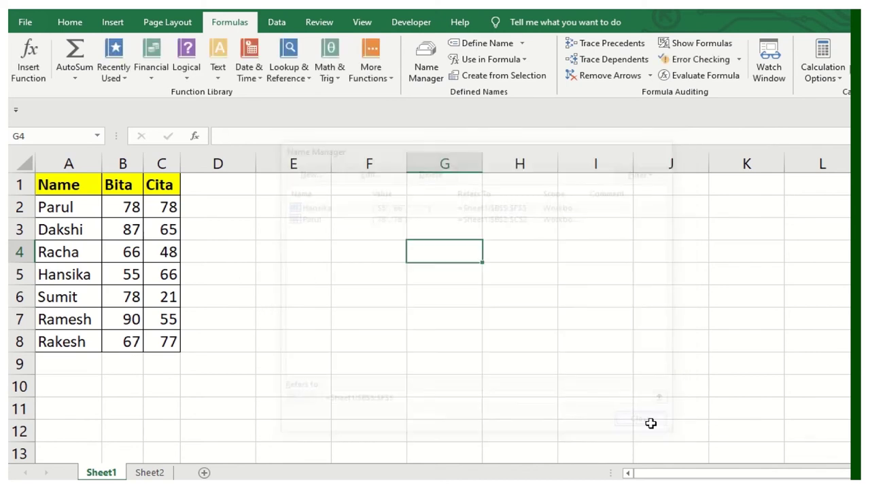
Enter 78 in D5 and 90 in E5
left_click(241, 276)
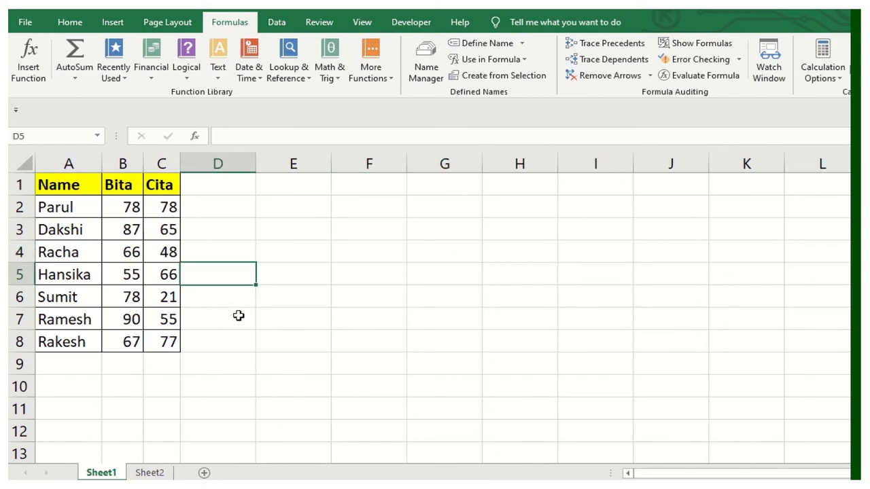
type("78")
key("Tab")
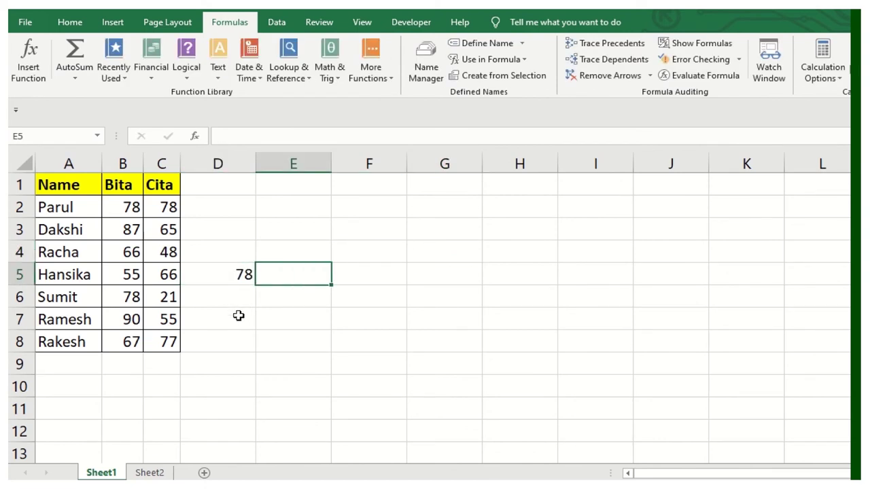
type("90")
key("Return")
key("Return")
Enter =SUM(Hansika) in E8 via autocomplete, giving 289
key("Down")
type("=")
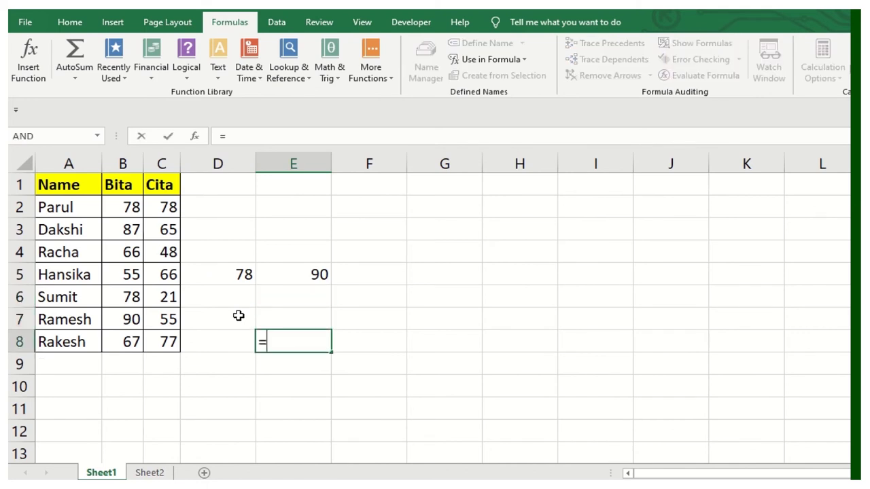
type("sum(")
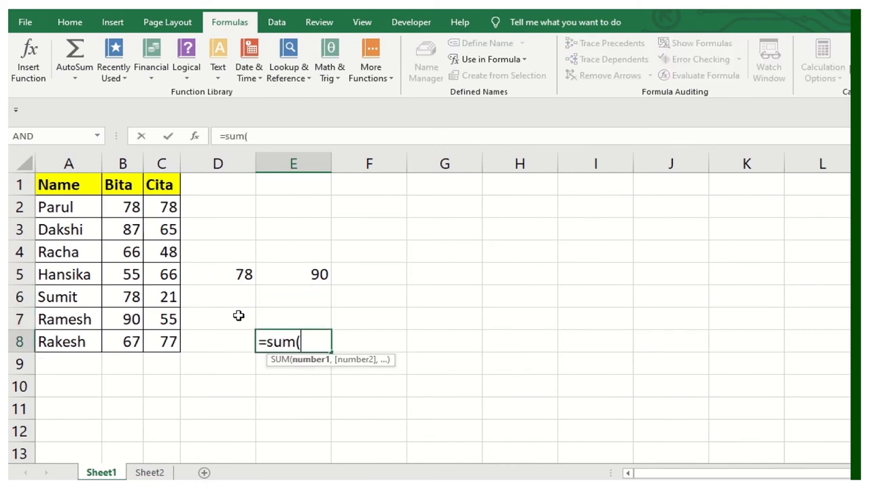
type("hans")
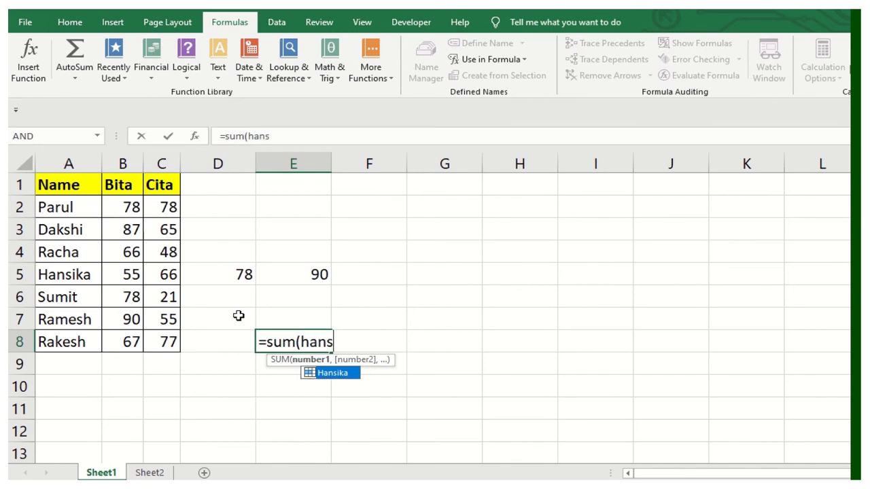
double_click(325, 373)
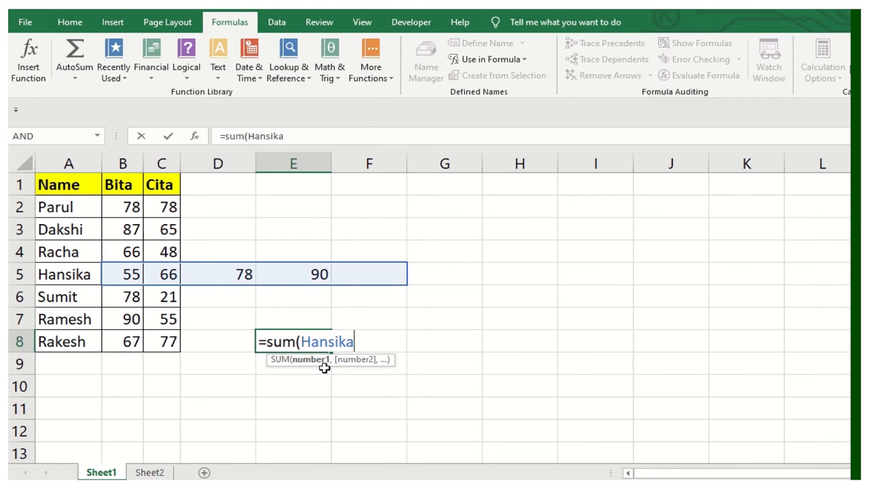
type(")")
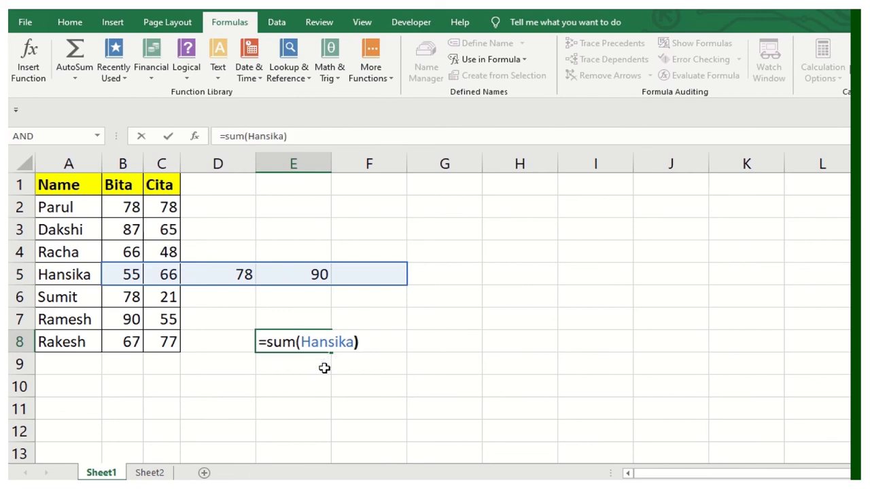
key("Return")
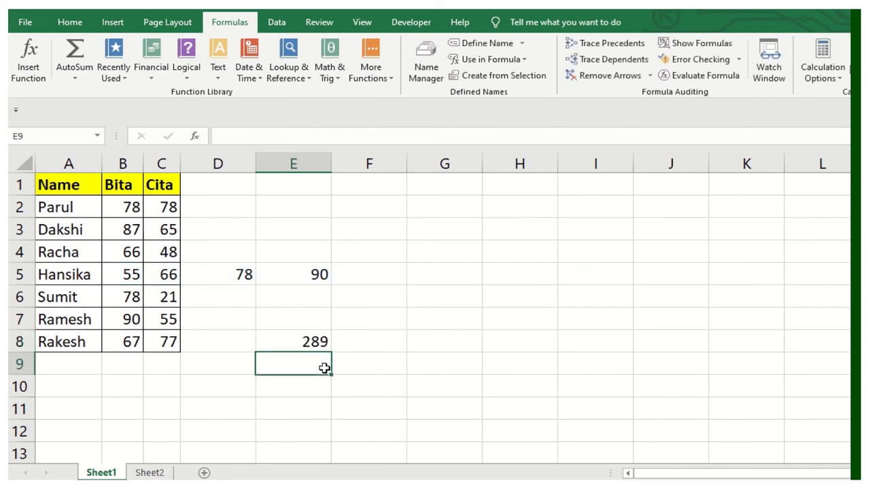
left_click(305, 342)
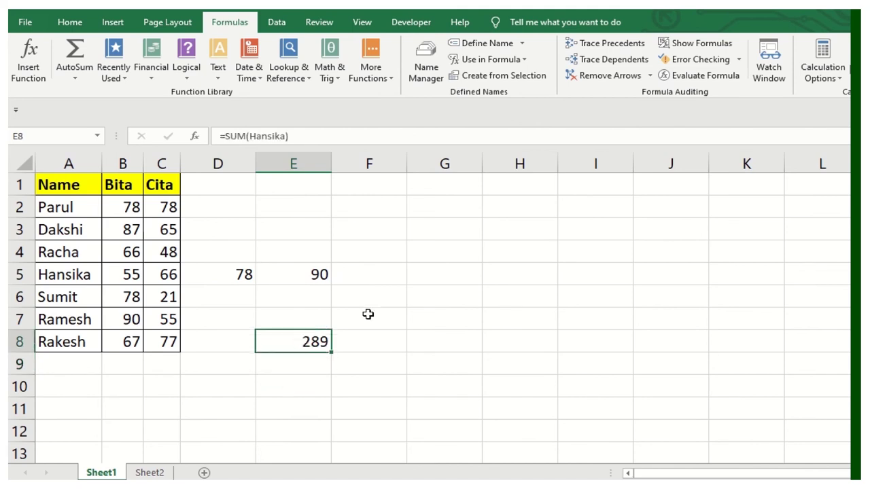
left_click(425, 64)
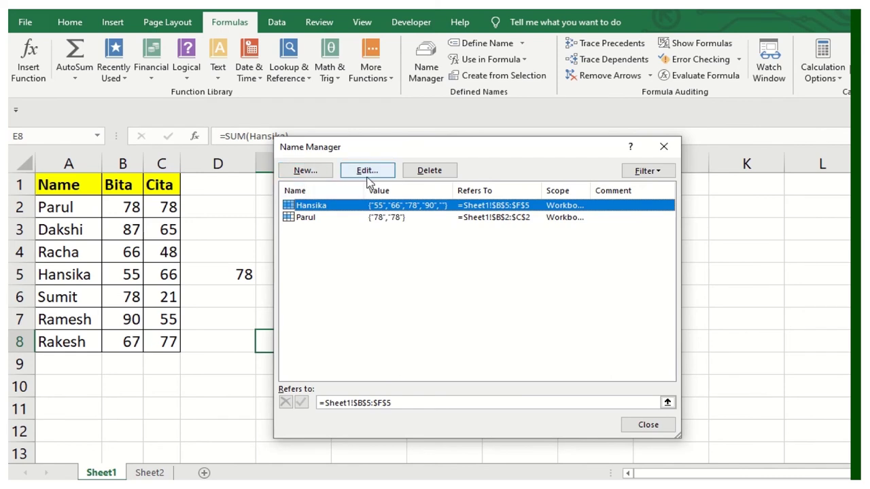
Remove the Parul name from Name Manager, check the Filter options, and close it
left_click(328, 219)
left_click(429, 174)
left_click(483, 285)
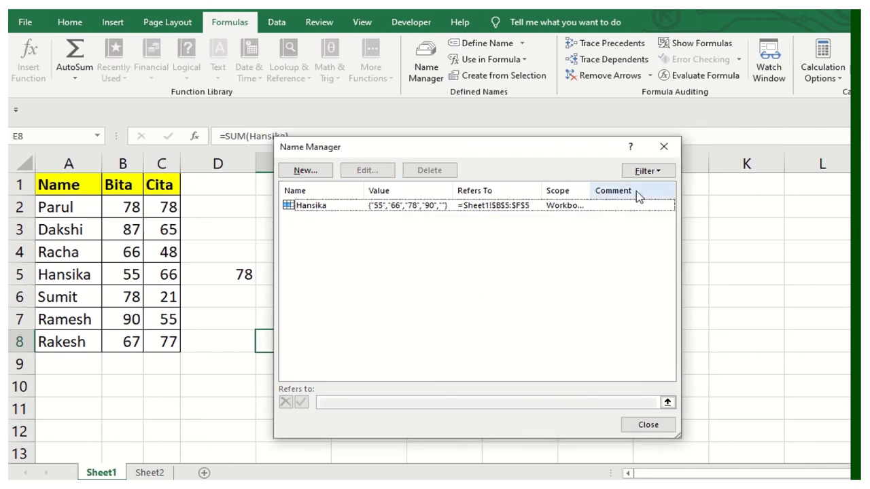
left_click(646, 171)
left_click(540, 284)
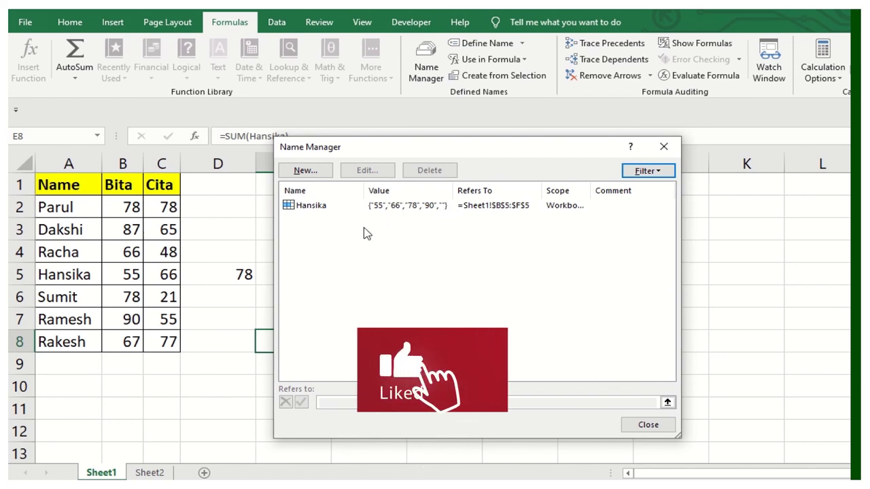
left_click(646, 171)
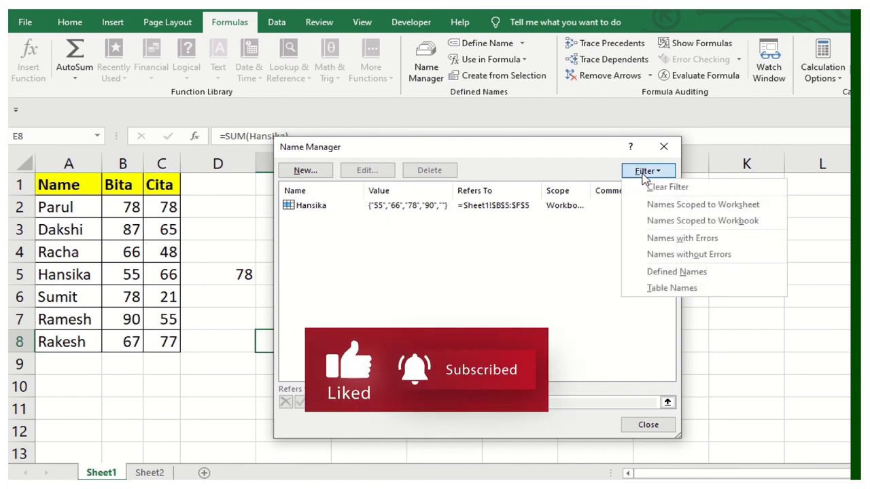
left_click(519, 260)
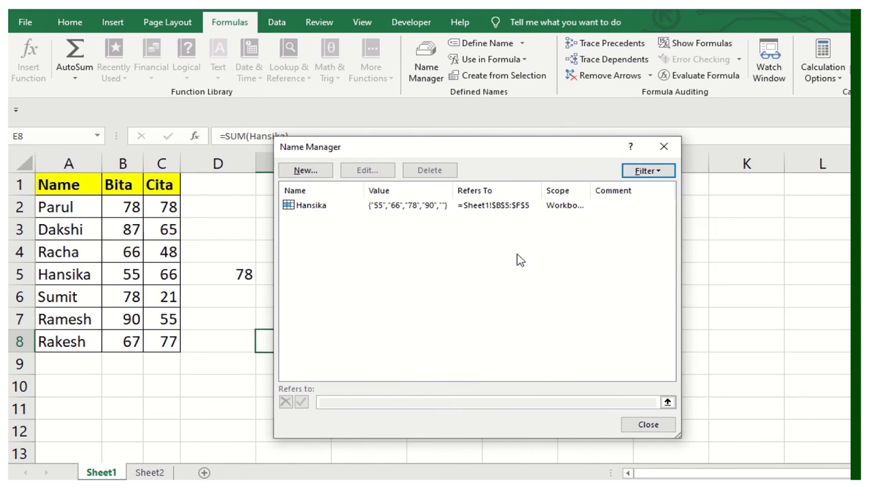
left_click(649, 426)
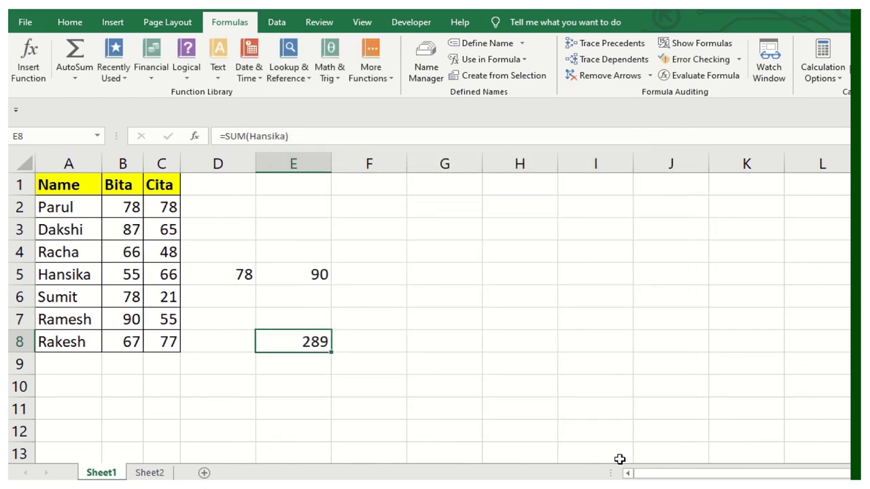